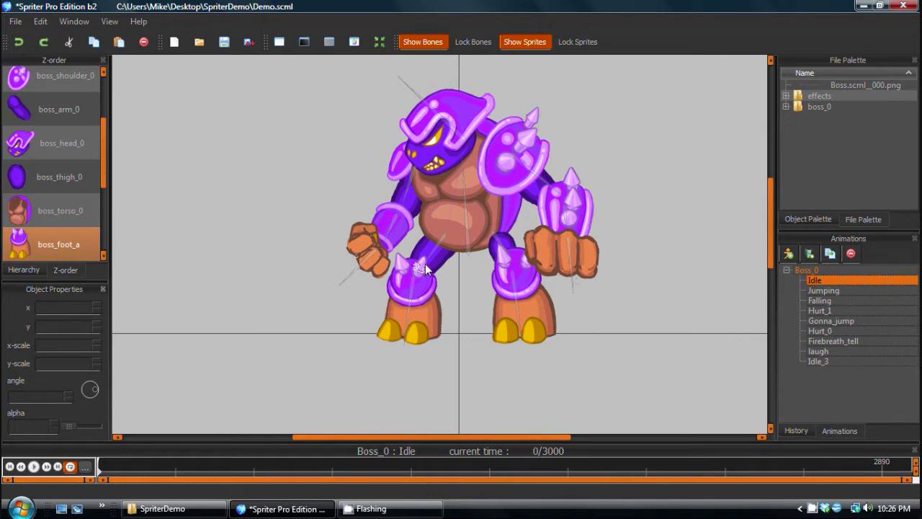
# - At frame 0, reposition and rotate the boss's left foot and leg into a straighter standing pose
pyautogui.moveTo(425, 271); pyautogui.dragTo(396, 333)
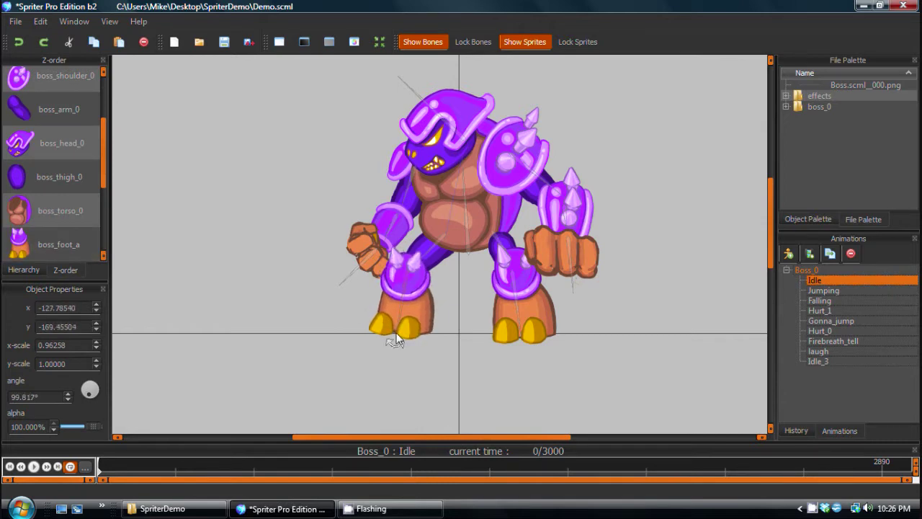
pyautogui.moveTo(396, 342); pyautogui.dragTo(312, 206)
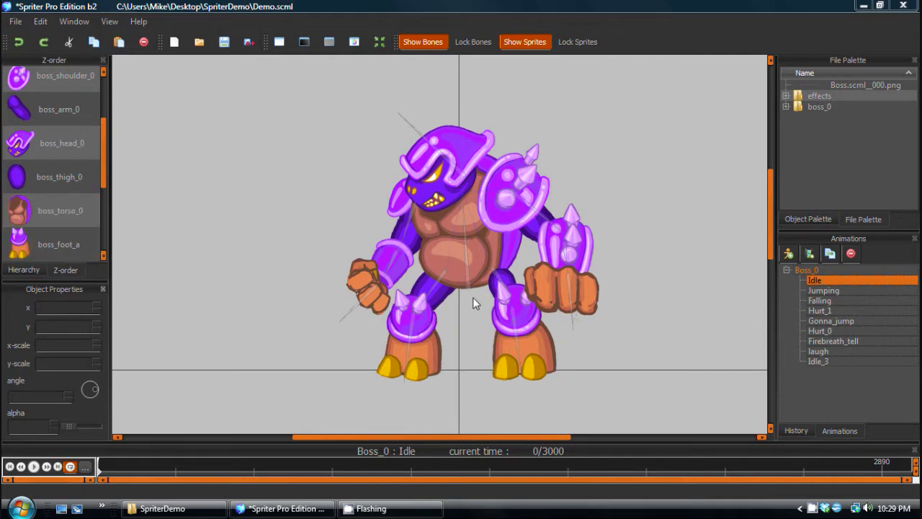
# - At about 664 ms, lower the boss's torso into a deeper crouch
pyautogui.moveTo(139, 467); pyautogui.dragTo(277, 466)
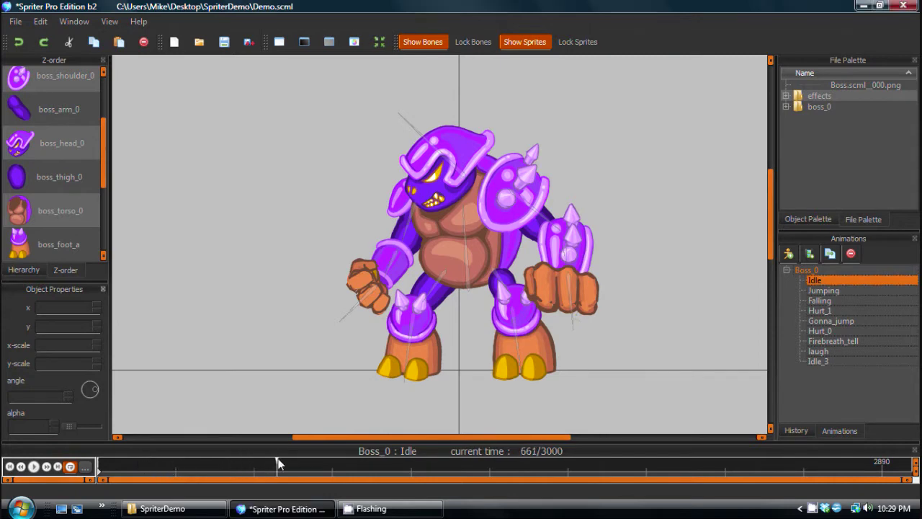
pyautogui.click(467, 284)
pyautogui.moveTo(468, 285); pyautogui.dragTo(465, 321)
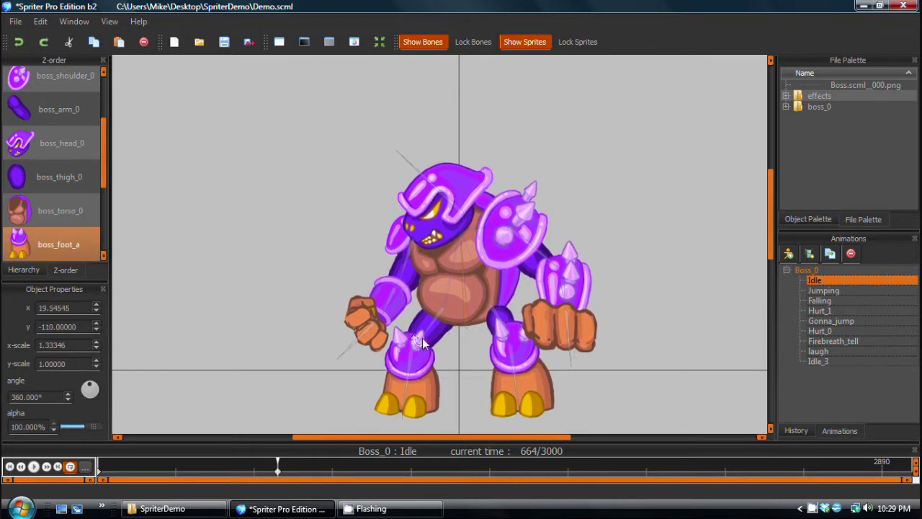
# - Tuck the boss's left leg in under his body, preview playback, and undo the last leg change
pyautogui.moveTo(422, 342); pyautogui.dragTo(407, 322)
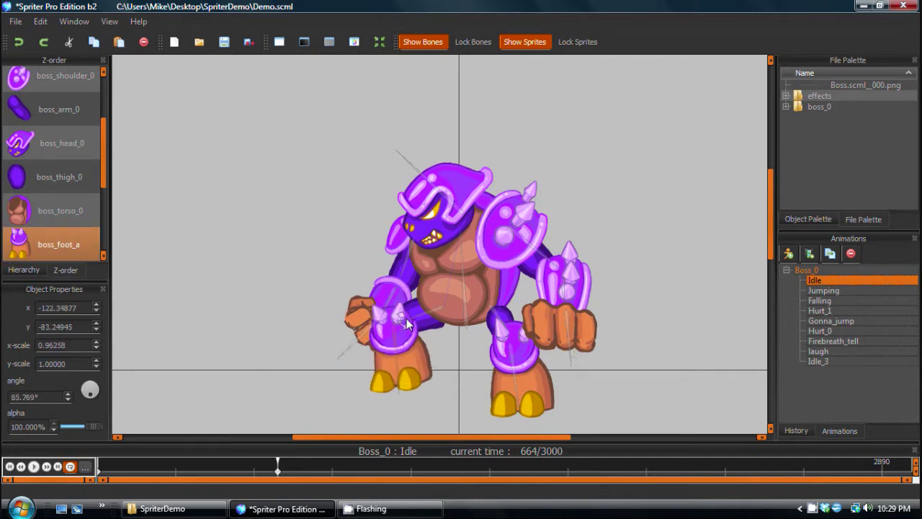
pyautogui.hotkey('ctrl', 'z')
pyautogui.hotkey('ctrl', 'z')
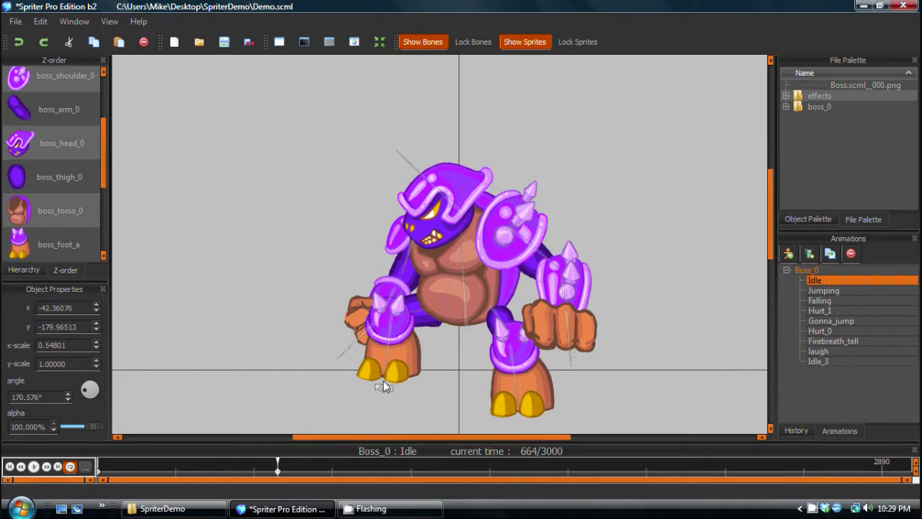
pyautogui.moveTo(384, 382); pyautogui.dragTo(396, 381)
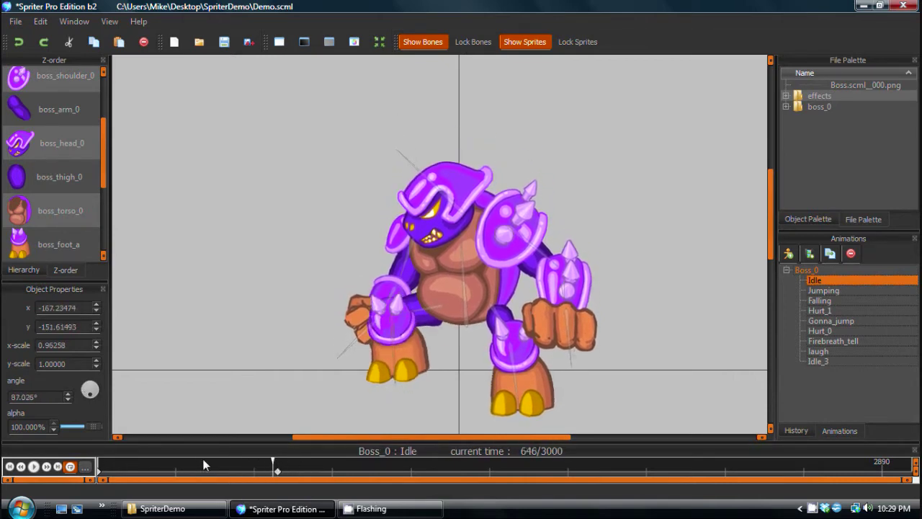
pyautogui.click(70, 466)
pyautogui.hotkey('ctrl', 'z')
pyautogui.hotkey('ctrl', 'z')
pyautogui.hotkey('ctrl', 'z')
pyautogui.hotkey('ctrl', 'z')
pyautogui.hotkey('ctrl', 'z')
pyautogui.hotkey('ctrl', 'z')
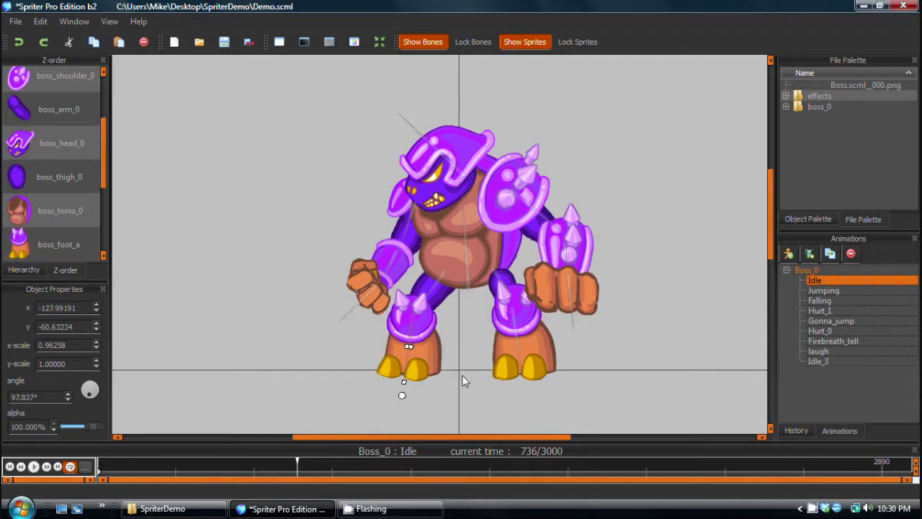
# - Select the boss's left foot, right leg and torso, then lower and squash his body
pyautogui.click(461, 374)
pyautogui.click(413, 324)
pyautogui.moveTo(413, 324)
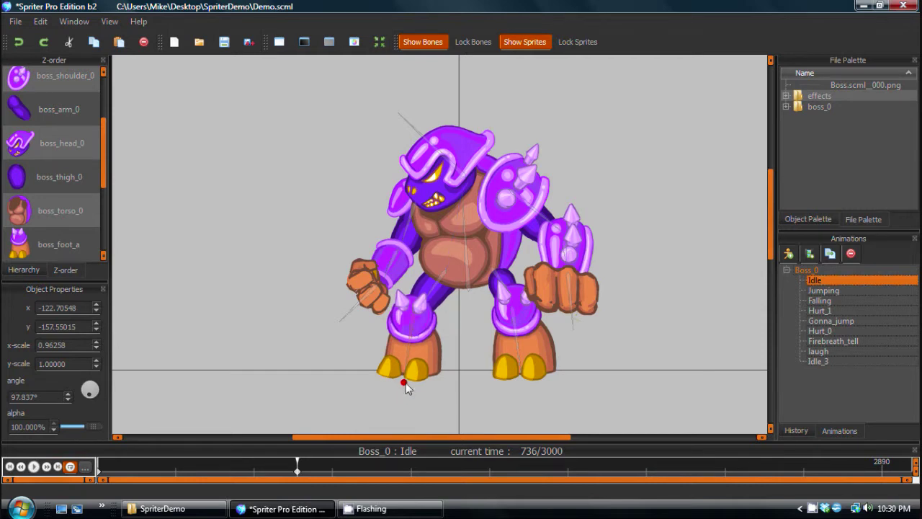
pyautogui.click(513, 311)
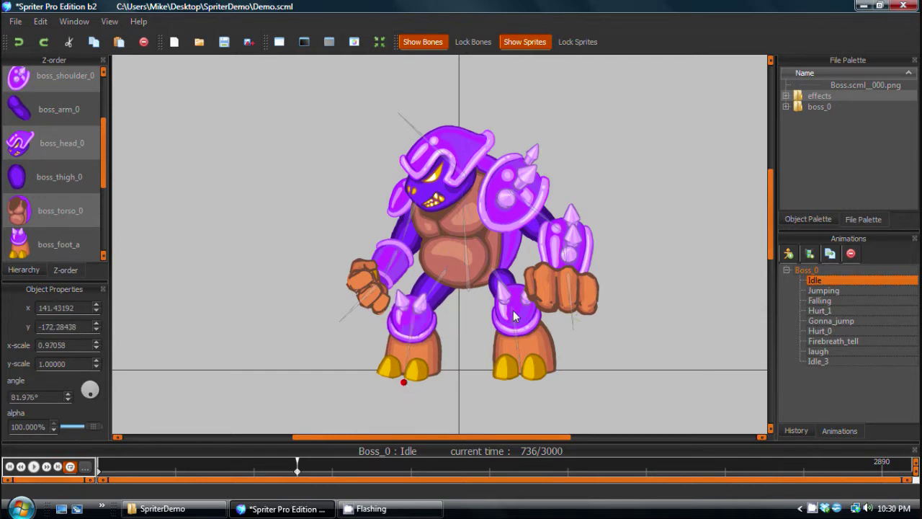
pyautogui.click(469, 284)
pyautogui.moveTo(468, 284); pyautogui.dragTo(456, 347)
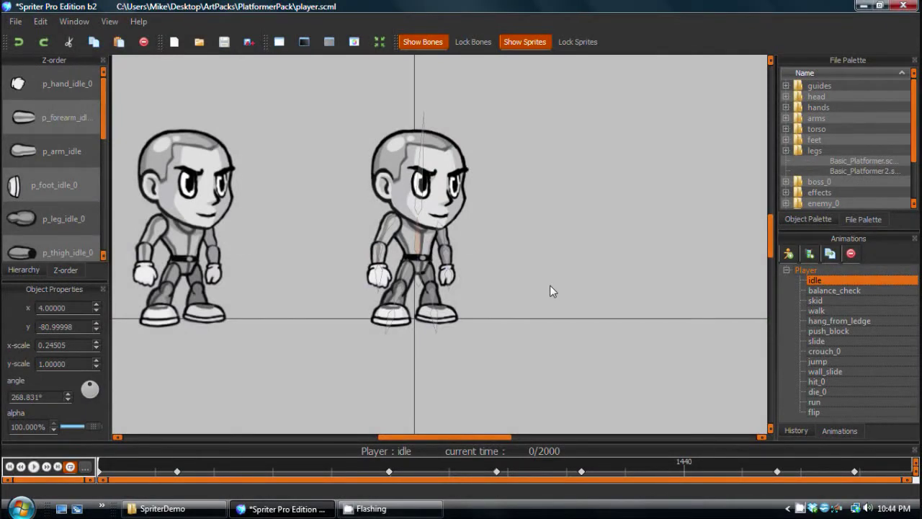
pyautogui.click(382, 253)
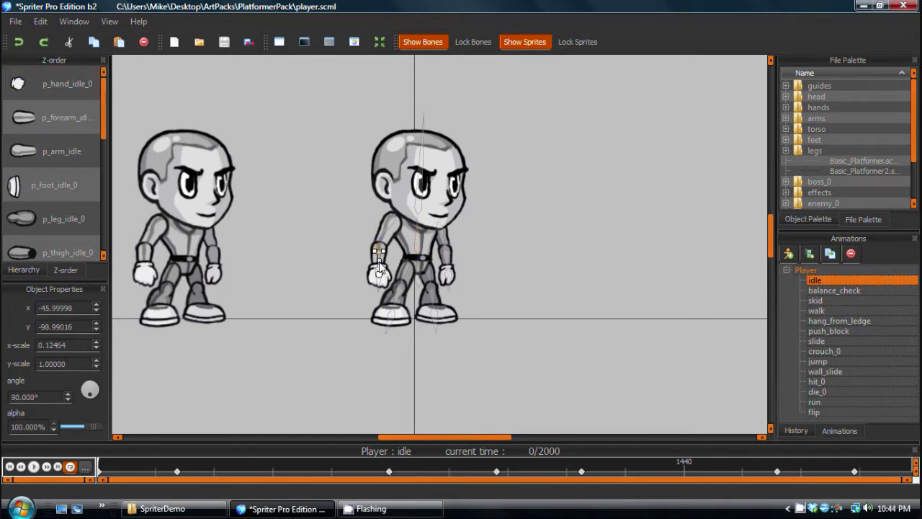
pyautogui.moveTo(377, 262); pyautogui.dragTo(378, 269)
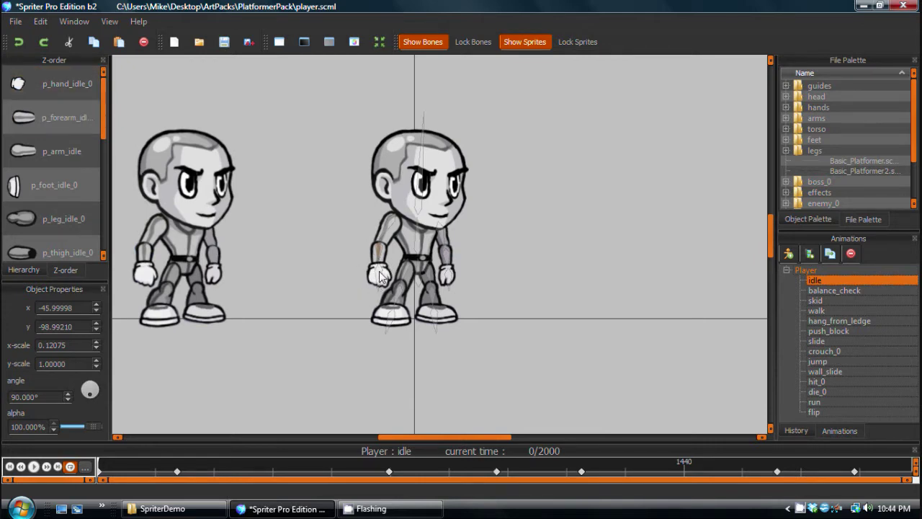
pyautogui.click(380, 277)
pyautogui.moveTo(379, 272)
pyautogui.click(382, 254)
pyautogui.moveTo(379, 263)
pyautogui.mouseDown()
pyautogui.moveTo(379, 287)
pyautogui.moveTo(379, 268)
pyautogui.mouseUp()
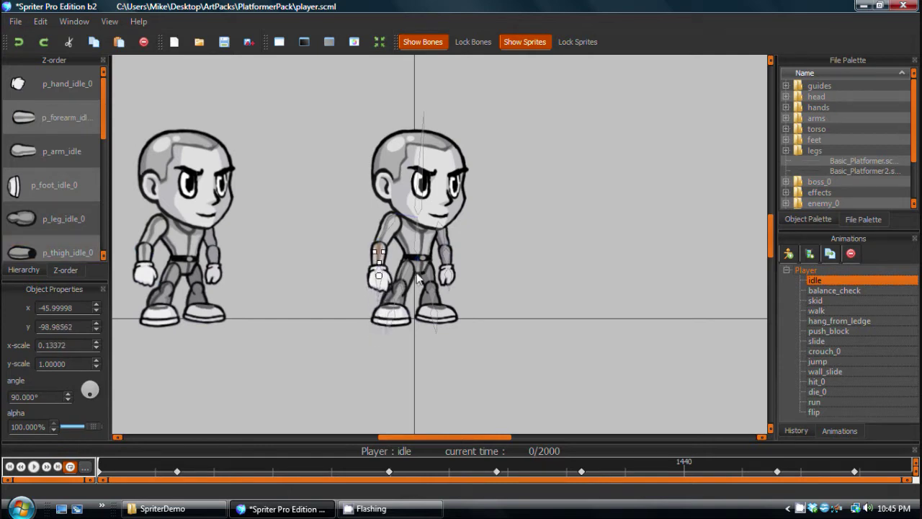
pyautogui.hotkey('ctrl', 'z')
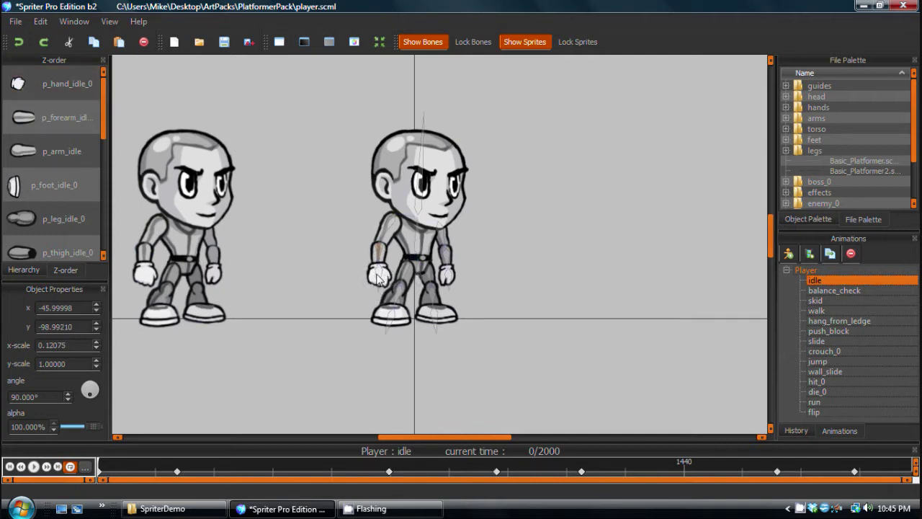
pyautogui.click(389, 283)
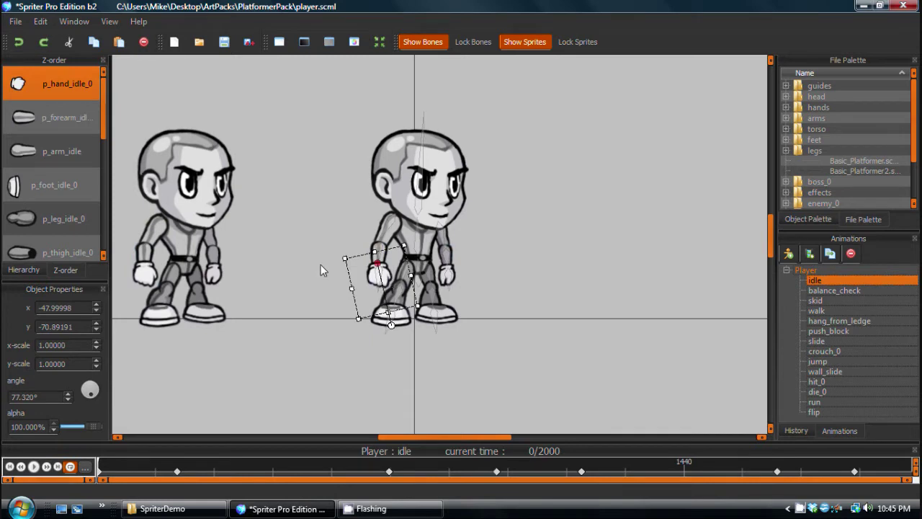
# - Turn off scale inheritance on the player's hand sprite
pyautogui.rightClick(389, 282)
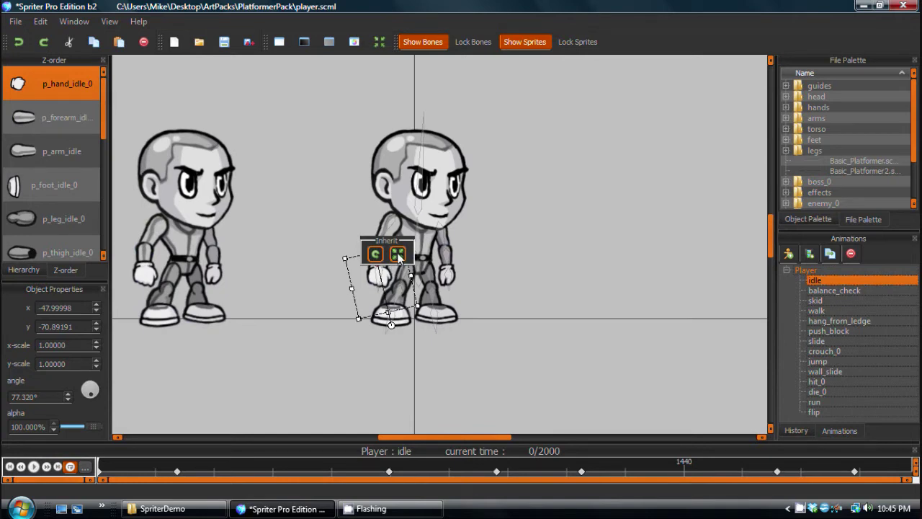
pyautogui.click(397, 253)
pyautogui.click(329, 240)
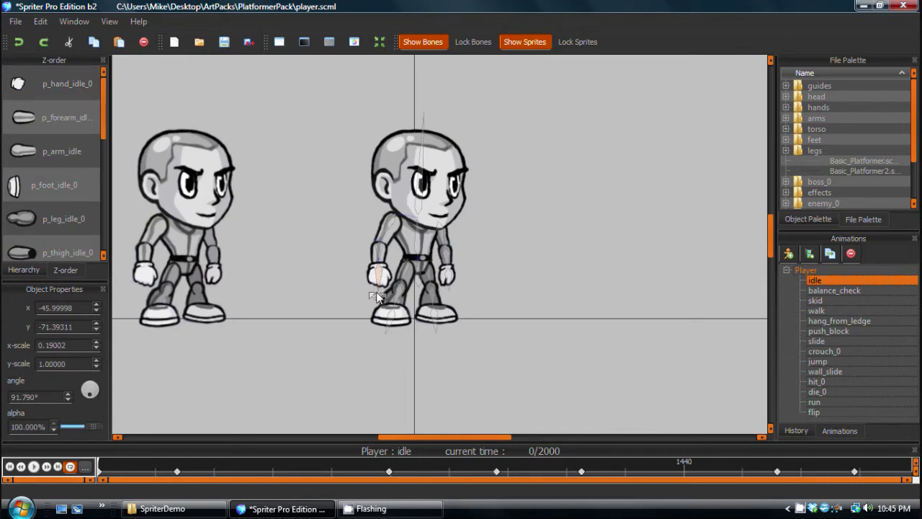
# - Test-stretch the forearm, undo the stretches, then pull the hand out left and rotate it
pyautogui.click(378, 297)
pyautogui.moveTo(377, 304); pyautogui.dragTo(388, 269)
pyautogui.moveTo(382, 326)
pyautogui.mouseDown()
pyautogui.moveTo(336, 298)
pyautogui.moveTo(376, 322)
pyautogui.mouseUp()
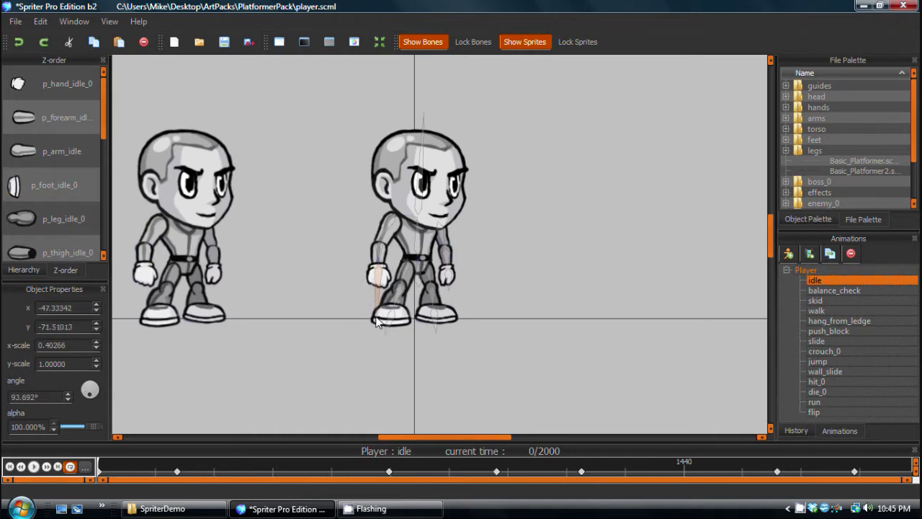
pyautogui.hotkey('ctrl', 'z')
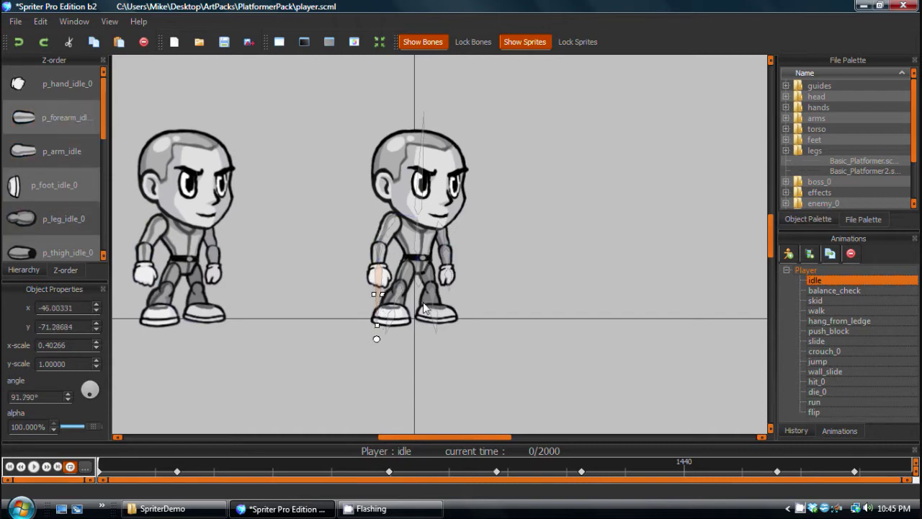
pyautogui.hotkey('ctrl', 'z')
pyautogui.click(323, 270)
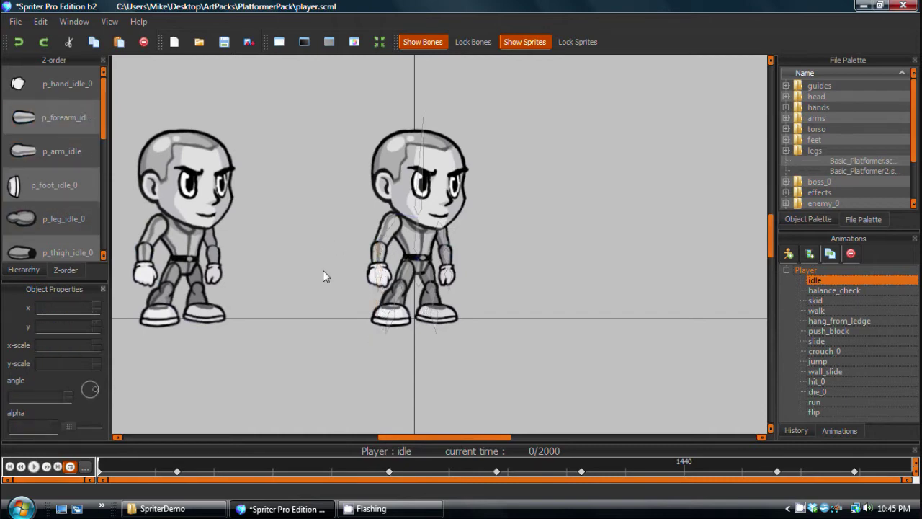
pyautogui.moveTo(380, 273); pyautogui.dragTo(368, 263)
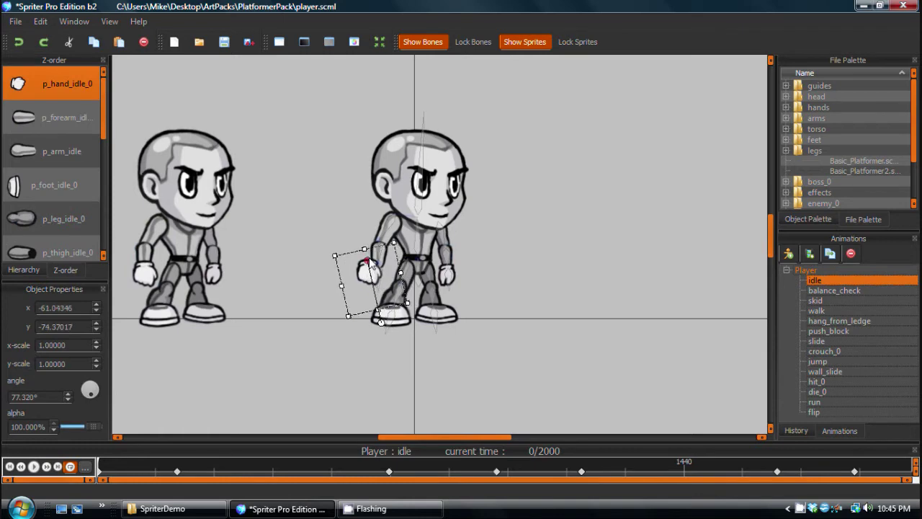
# - Undo the hand move and rotate the player's arm to test the hand's behaviour
pyautogui.hotkey('ctrl', 'z')
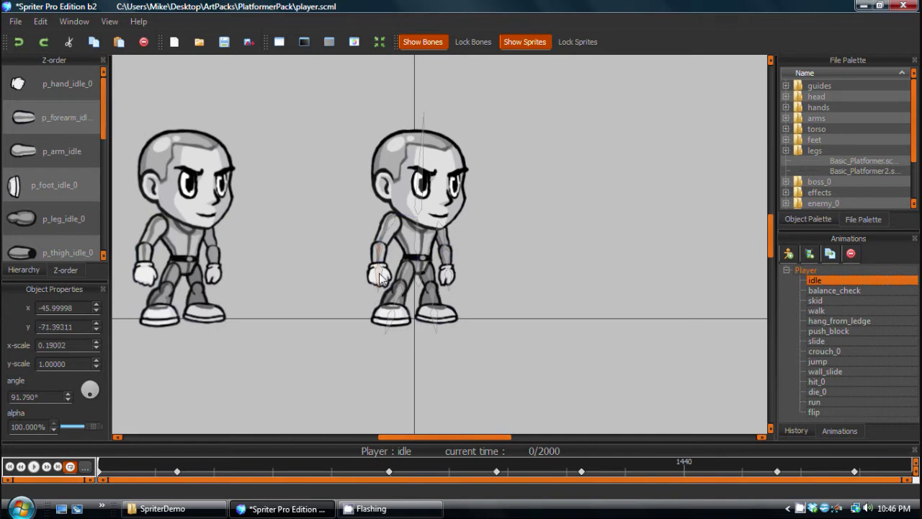
pyautogui.moveTo(380, 274)
pyautogui.moveTo(380, 259); pyautogui.dragTo(374, 291)
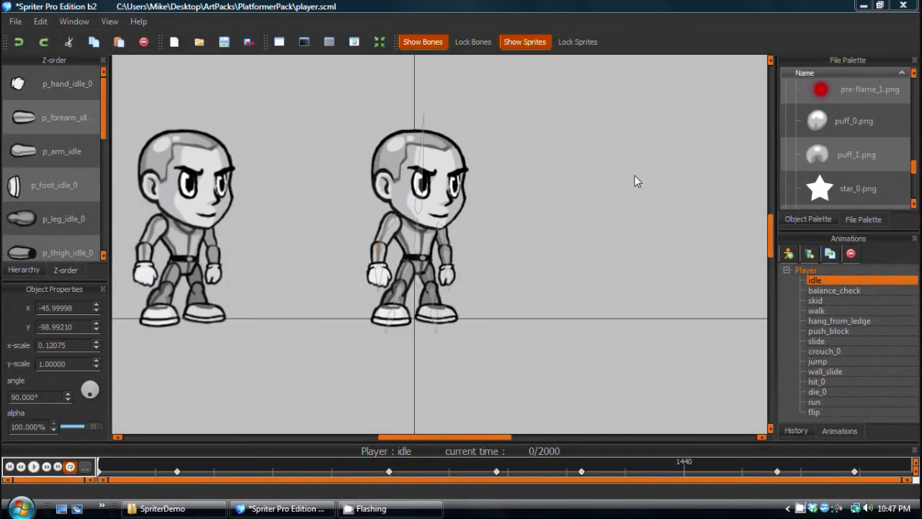
# - Create a free bone beside the player and nudge star_0.png's pivot point slightly
pyautogui.click(621, 162)
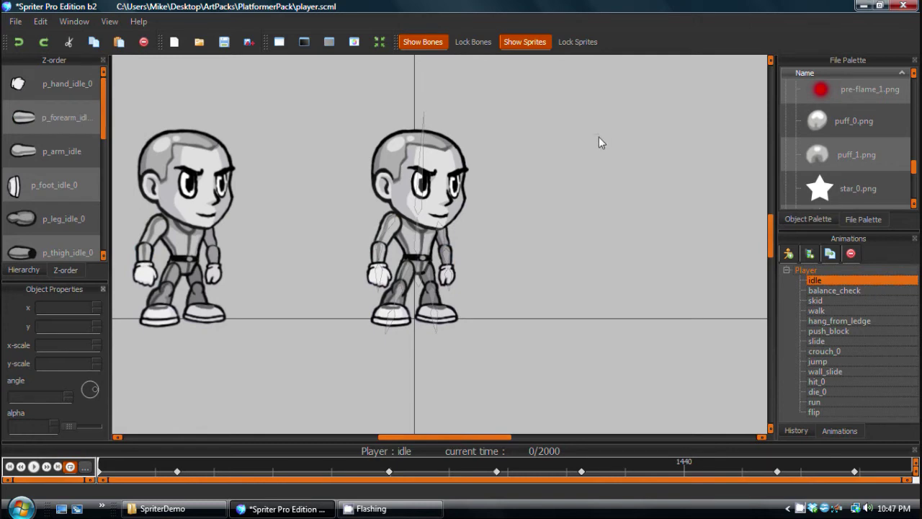
pyautogui.moveTo(598, 137); pyautogui.dragTo(596, 252)
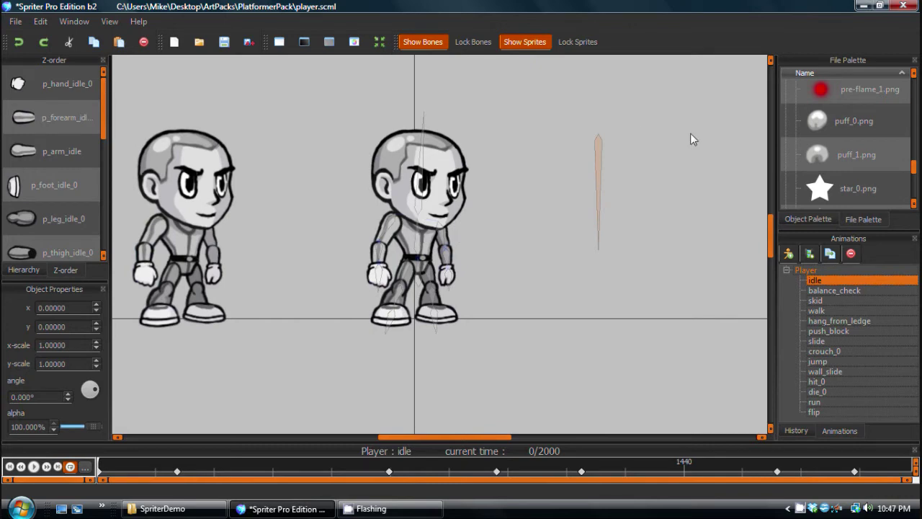
pyautogui.click(829, 186)
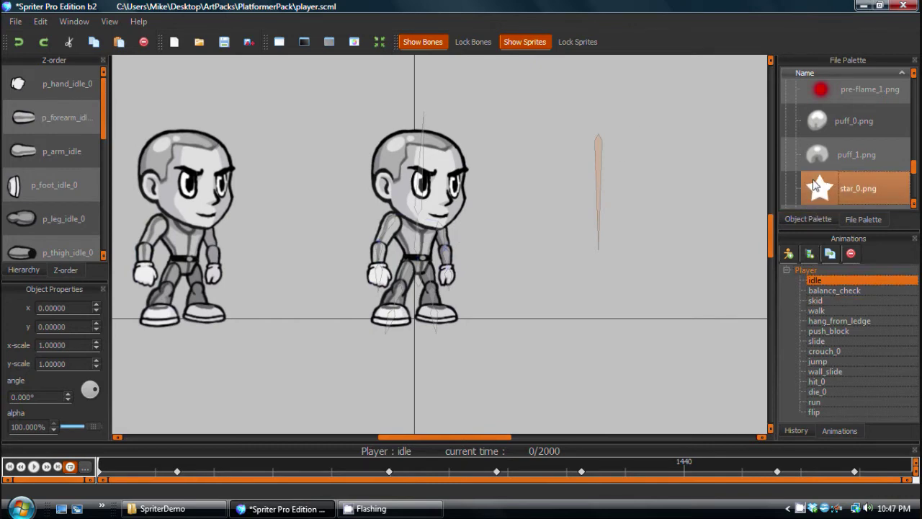
pyautogui.doubleClick(824, 192)
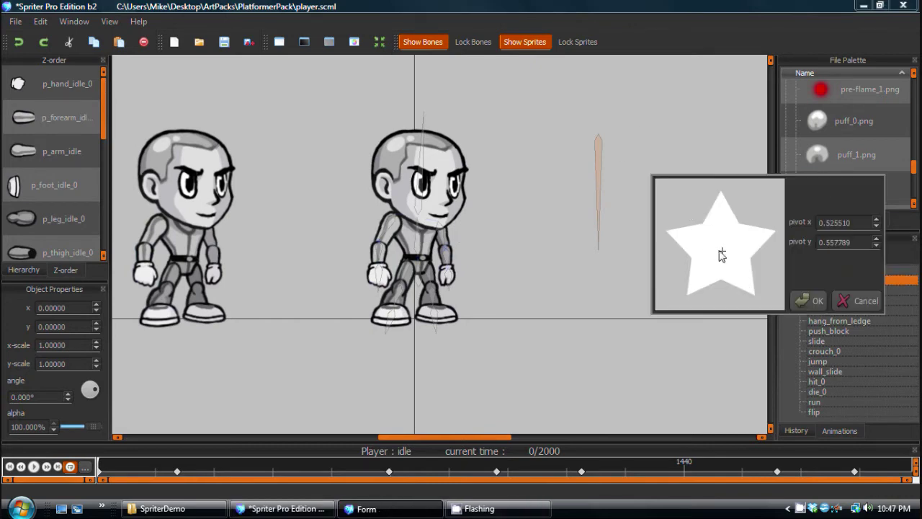
pyautogui.moveTo(720, 253); pyautogui.dragTo(723, 252)
# - Drag four star_0 sprites onto the canvas, arranging them in a ring around the free bone
pyautogui.click(807, 300)
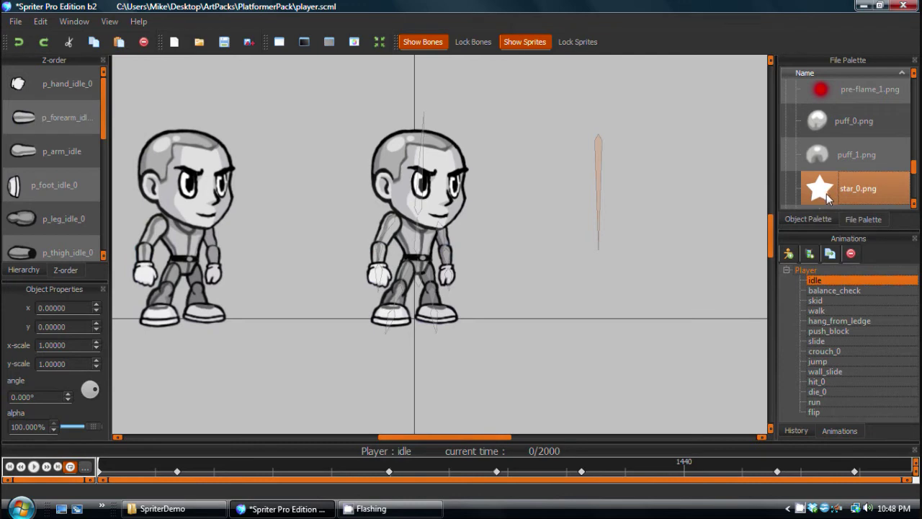
pyautogui.moveTo(810, 195); pyautogui.dragTo(614, 280)
pyautogui.moveTo(816, 188); pyautogui.dragTo(600, 83)
pyautogui.scroll(-4, 609, 136)
pyautogui.moveTo(820, 188); pyautogui.dragTo(547, 147)
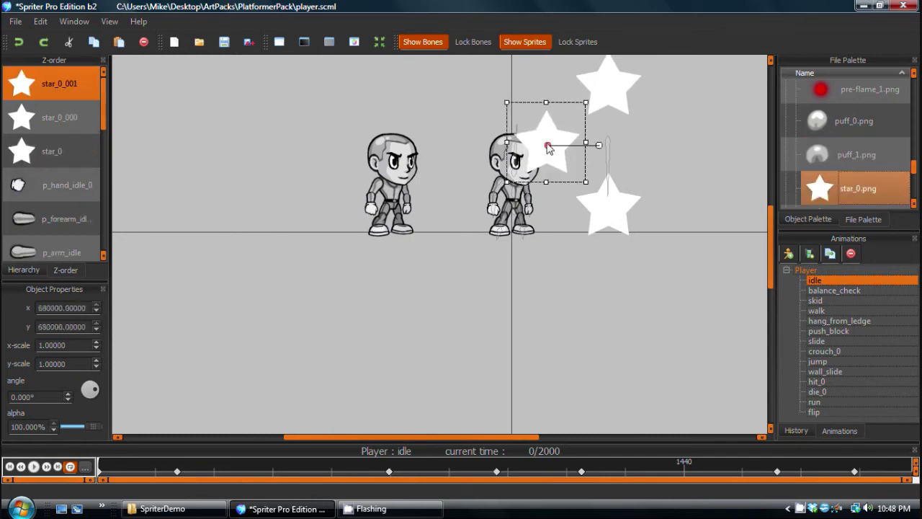
pyautogui.moveTo(820, 188); pyautogui.dragTo(671, 145)
# - Select the free bone, then rotate the bottom star slightly to 90.605° around the bone's pivot
pyautogui.click(609, 151)
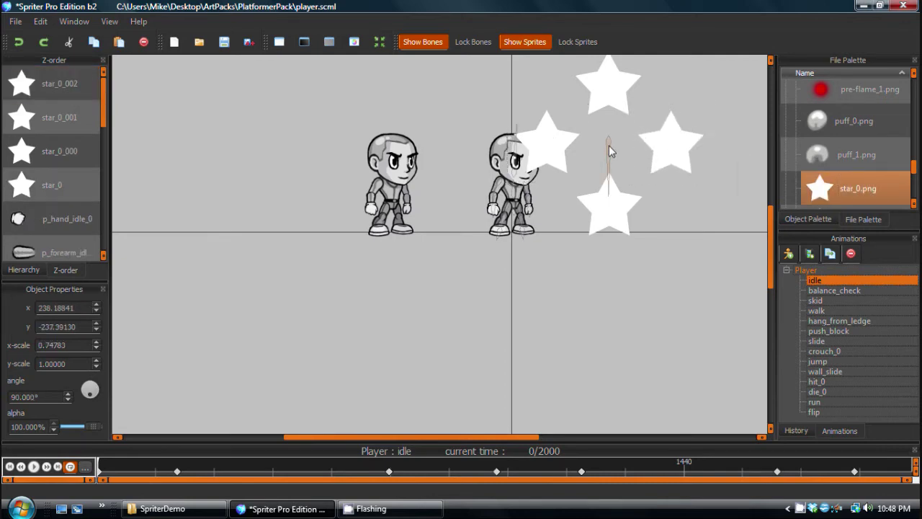
pyautogui.moveTo(608, 147); pyautogui.dragTo(610, 146)
pyautogui.click(609, 157)
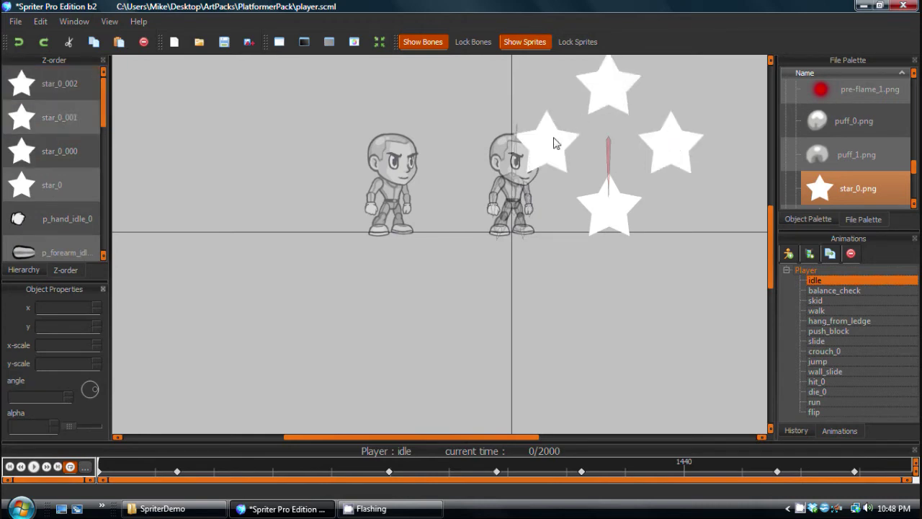
pyautogui.click(609, 203)
pyautogui.moveTo(609, 203)
pyautogui.mouseDown()
pyautogui.moveTo(562, 151)
pyautogui.moveTo(640, 189)
pyautogui.moveTo(607, 201)
pyautogui.mouseUp()
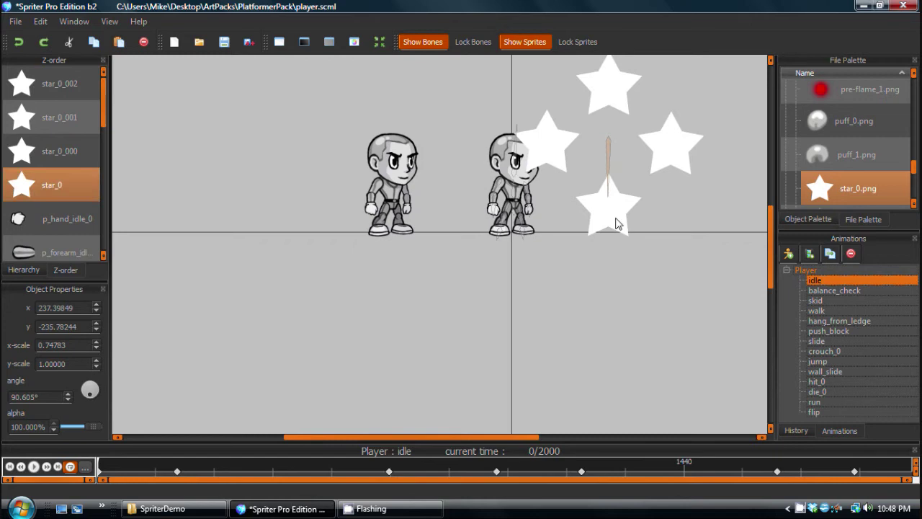
# - Turn off rotation and scale inheritance on the bottom, upper-right, top and upper-left stars, then rotate the bone to test
pyautogui.click(616, 223)
pyautogui.moveTo(616, 223)
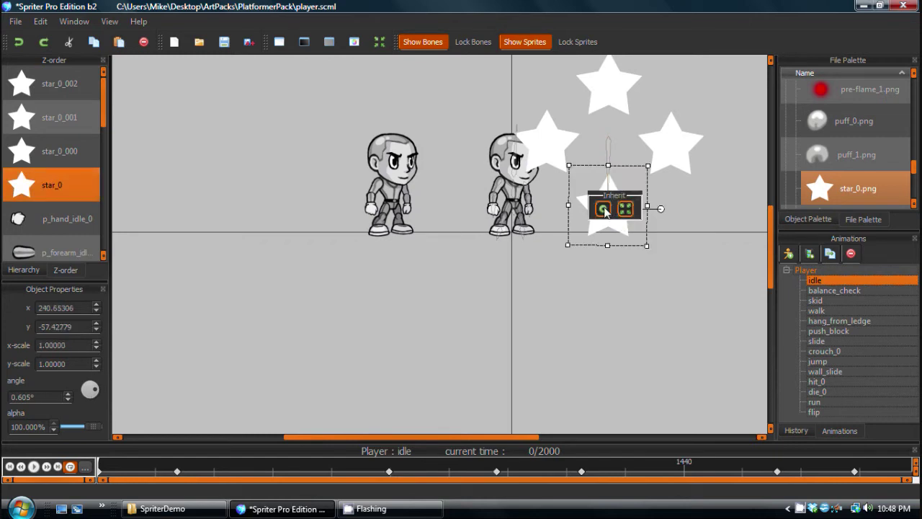
pyautogui.click(661, 152)
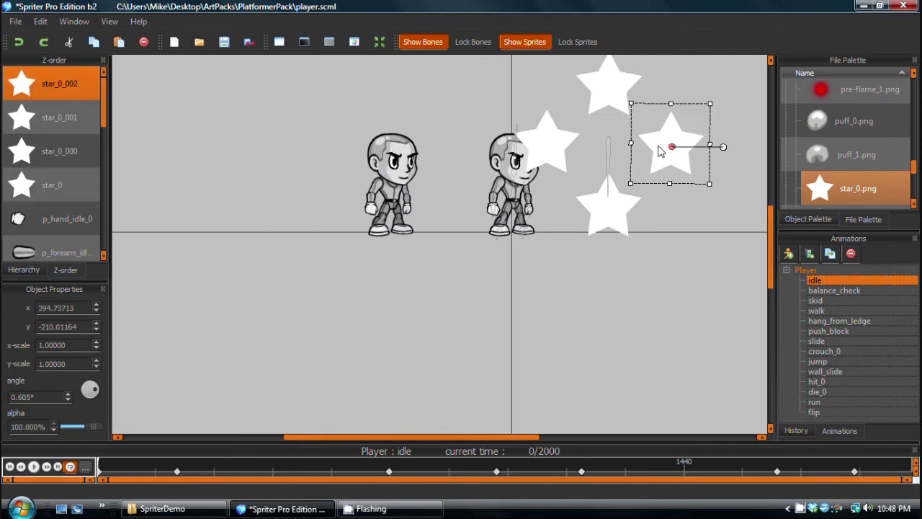
pyautogui.moveTo(661, 151)
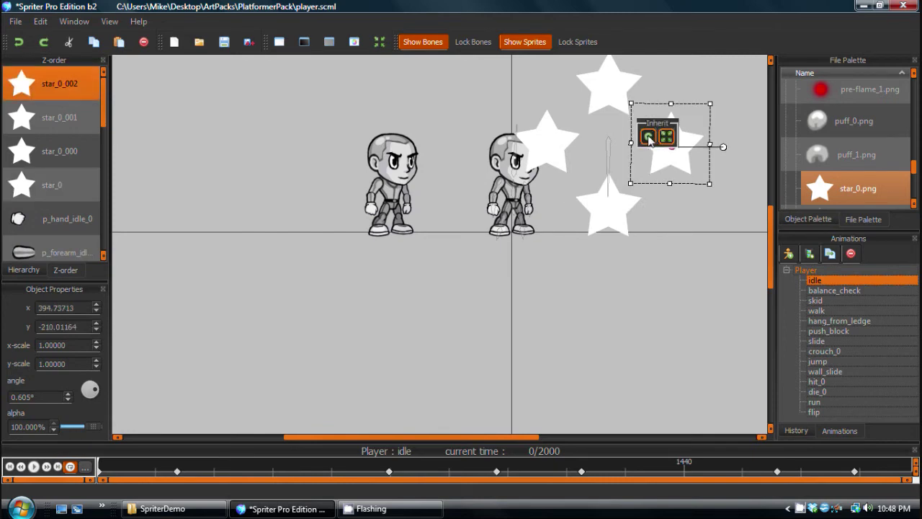
pyautogui.click(608, 97)
pyautogui.moveTo(607, 96)
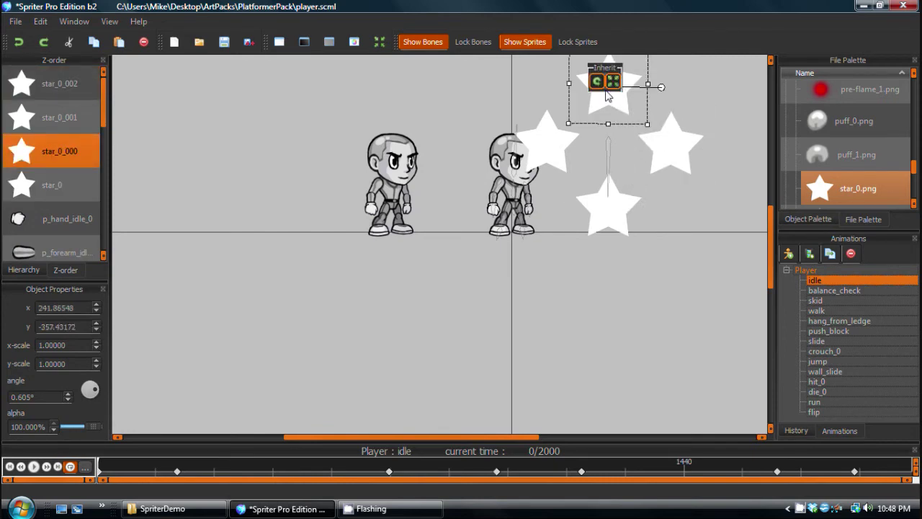
pyautogui.click(539, 142)
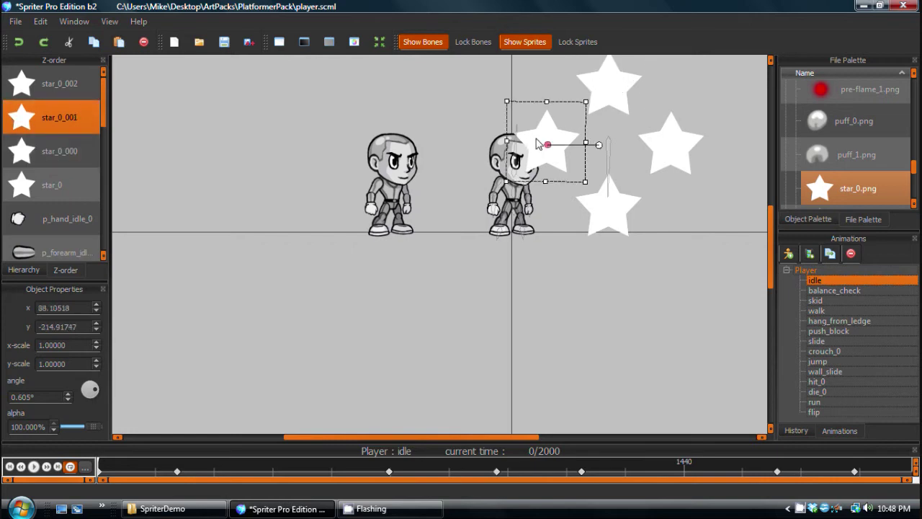
pyautogui.moveTo(536, 144)
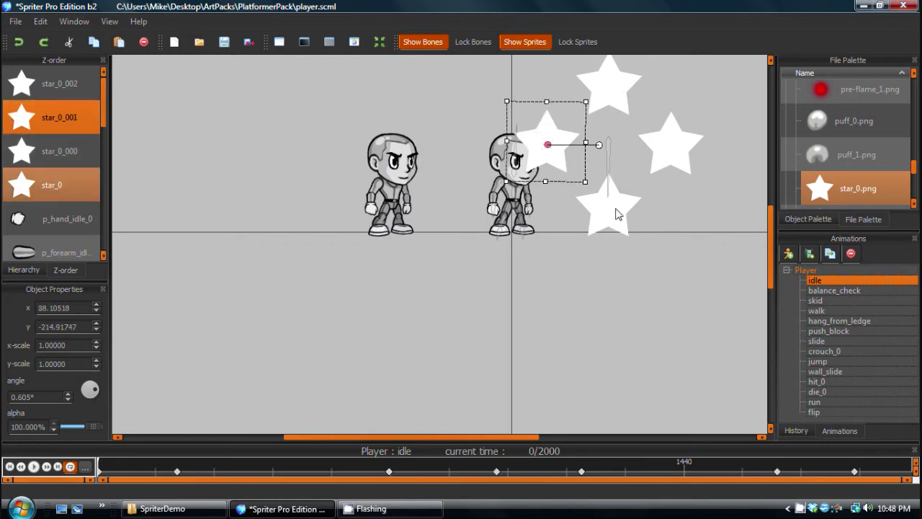
pyautogui.moveTo(608, 200); pyautogui.dragTo(609, 176)
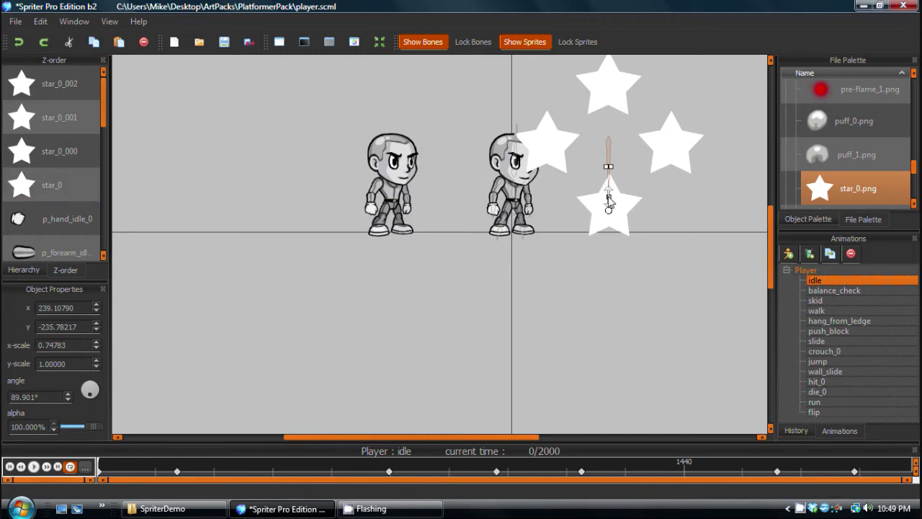
pyautogui.moveTo(608, 199); pyautogui.dragTo(616, 160)
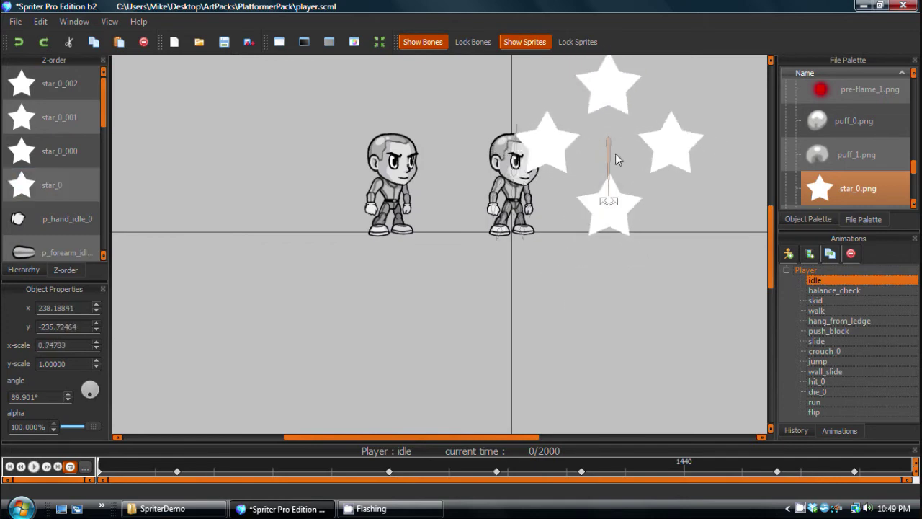
pyautogui.click(611, 232)
pyautogui.click(604, 225)
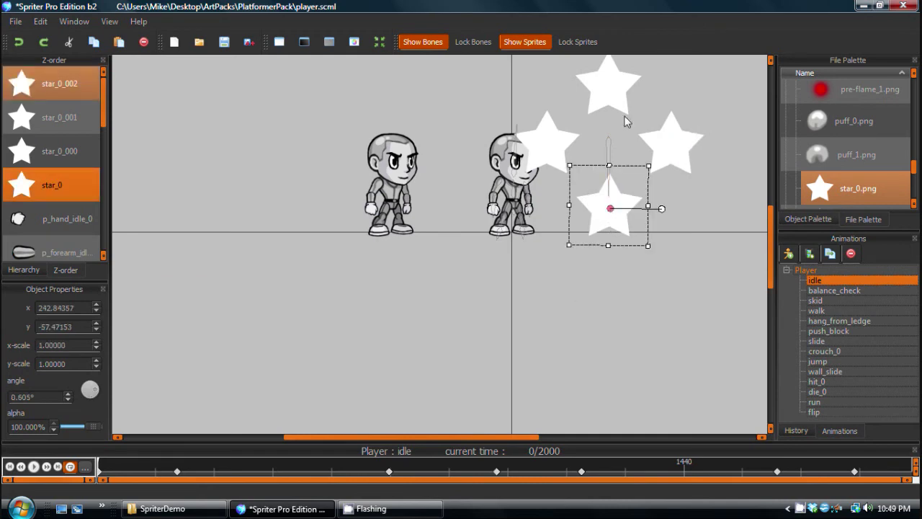
# - Select the free bone, lengthen it downward and widen it sideways
pyautogui.moveTo(604, 91)
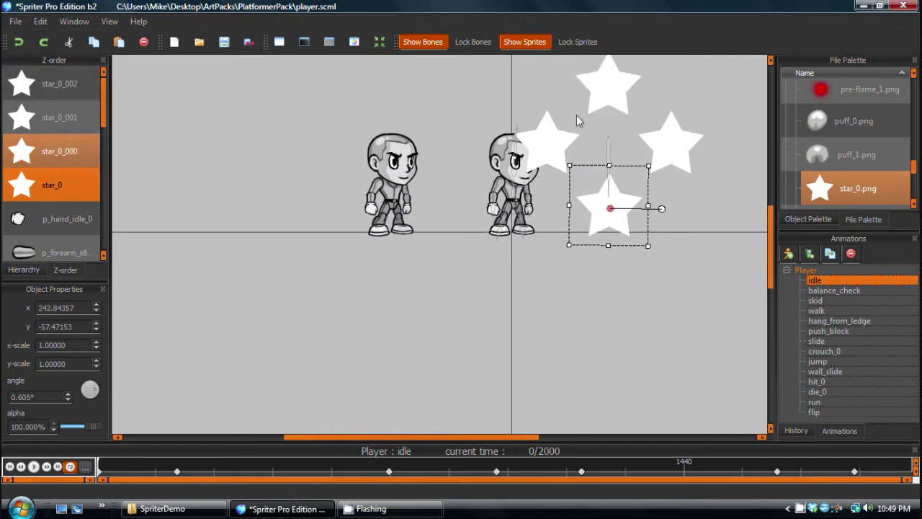
pyautogui.moveTo(556, 151)
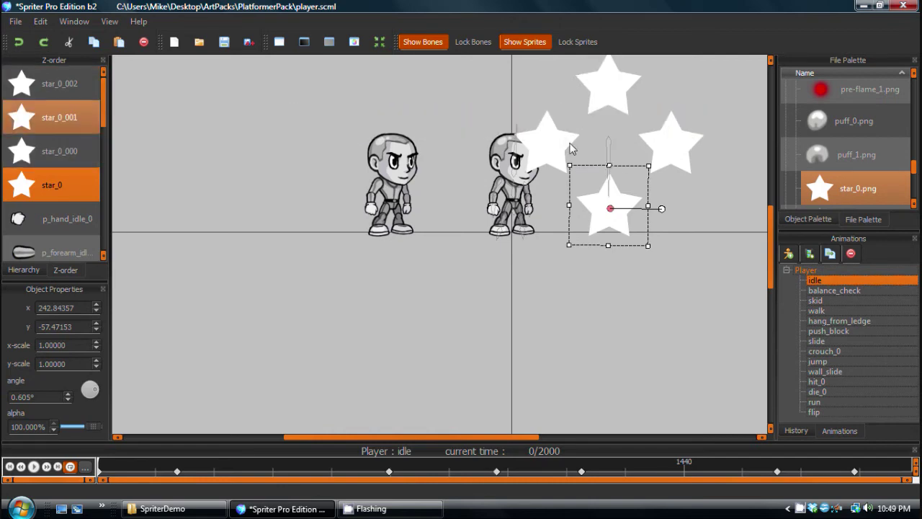
pyautogui.click(611, 153)
pyautogui.moveTo(609, 204); pyautogui.dragTo(599, 274)
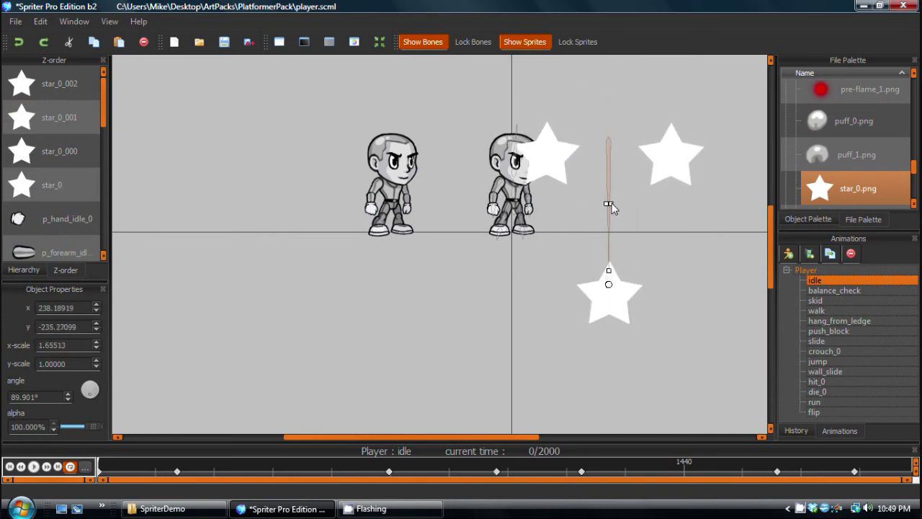
pyautogui.moveTo(609, 205); pyautogui.dragTo(624, 204)
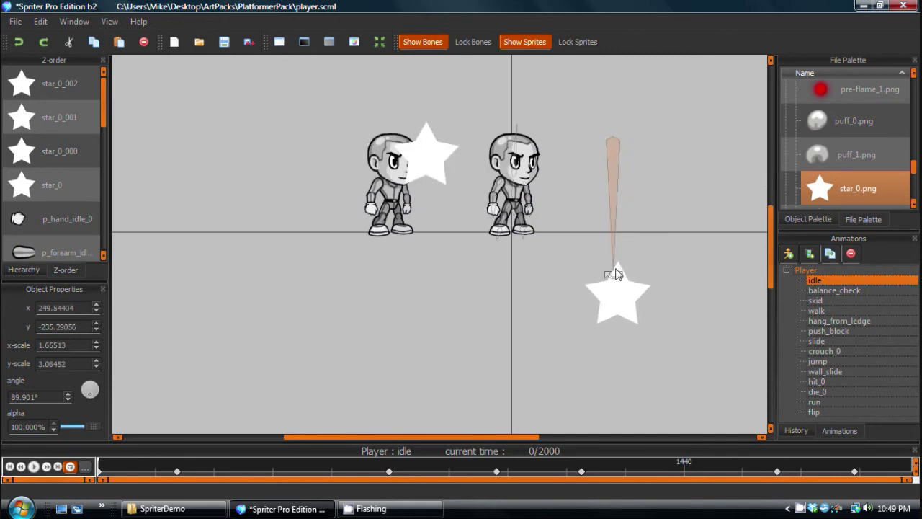
# - Swing the bone around its base so the upright star ring rotates diagonally beside the player
pyautogui.moveTo(616, 274); pyautogui.dragTo(494, 205)
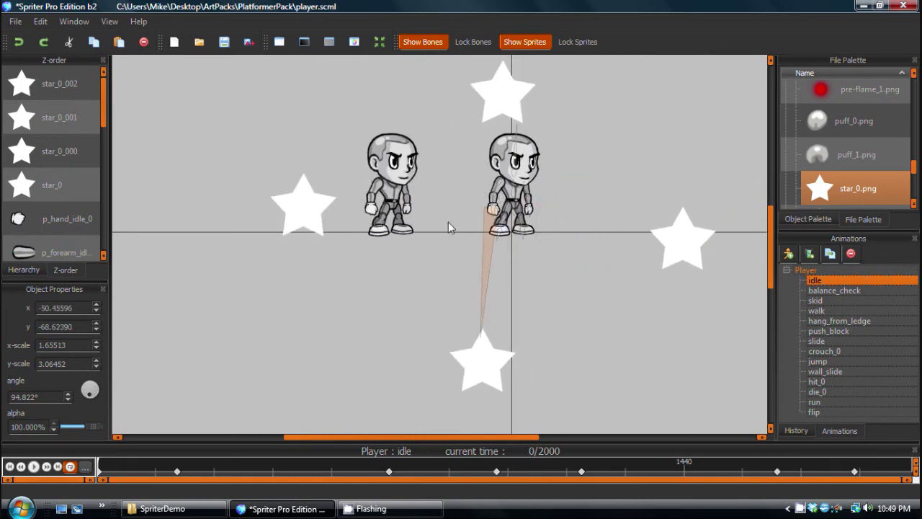
pyautogui.moveTo(479, 328); pyautogui.dragTo(454, 228)
pyautogui.moveTo(468, 240); pyautogui.dragTo(507, 240)
pyautogui.click(469, 103)
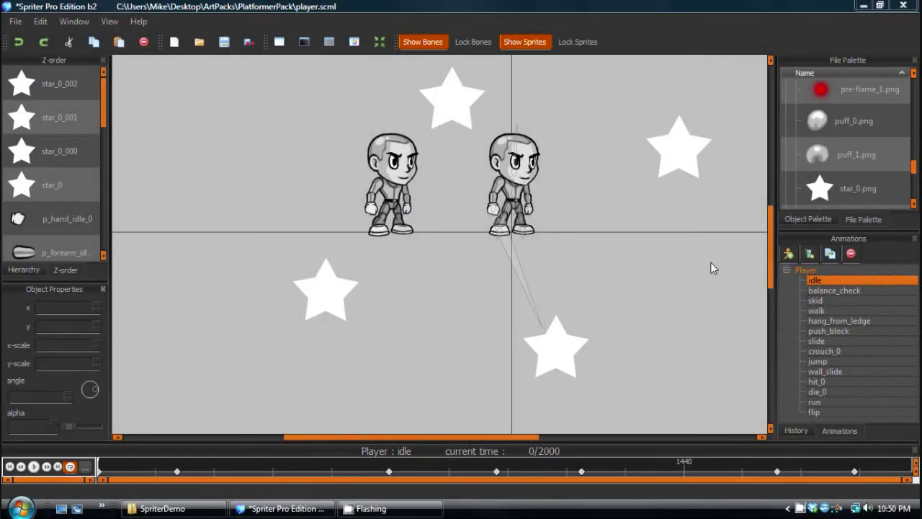
# - Zoom in, rotate the right player's arm down to his hip, and shorten it by scaling
pyautogui.scroll(2, 770, 253)
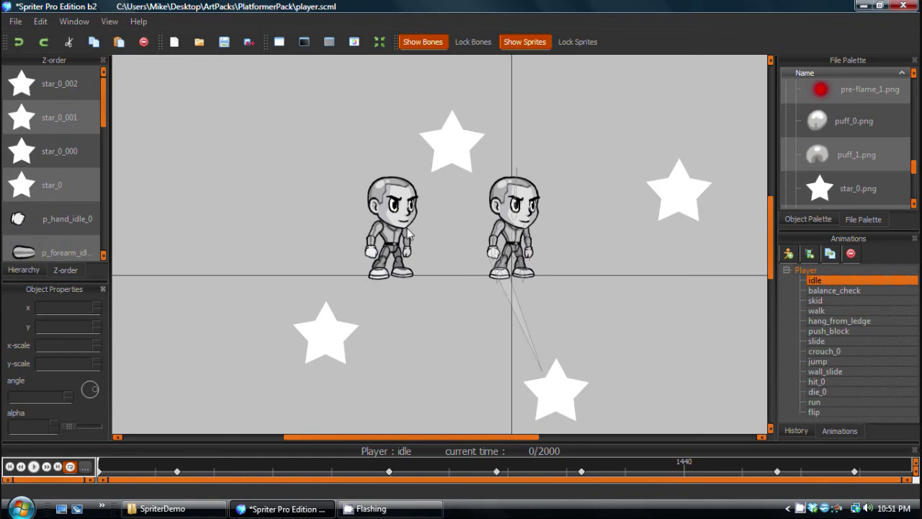
pyautogui.scroll(3, 387, 302)
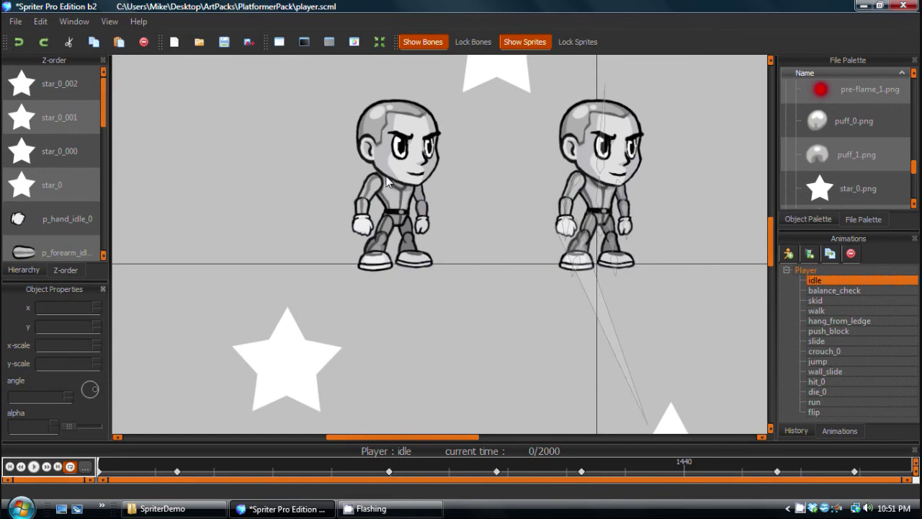
pyautogui.click(366, 200)
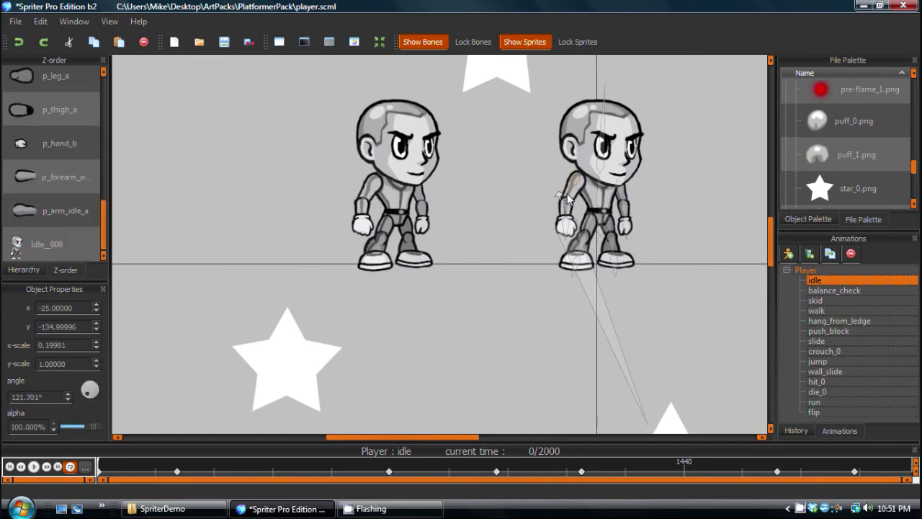
pyautogui.moveTo(568, 199); pyautogui.dragTo(552, 213)
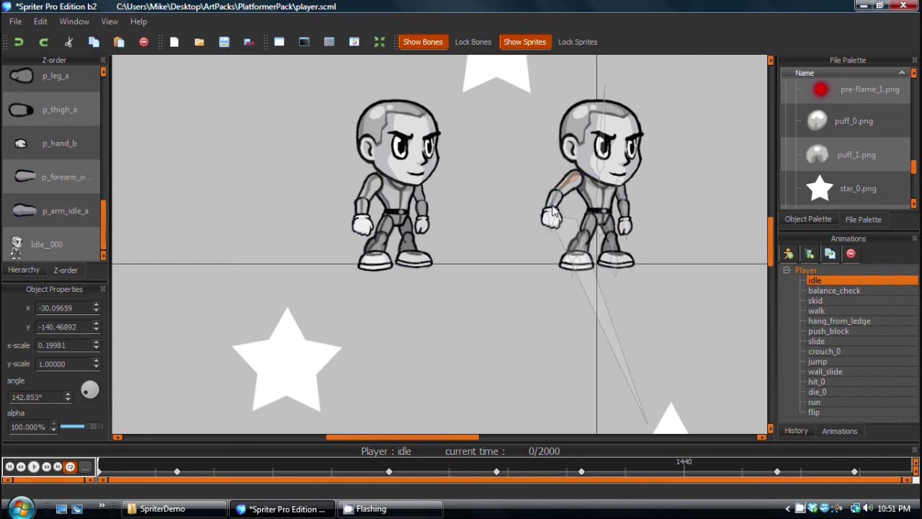
pyautogui.moveTo(552, 221)
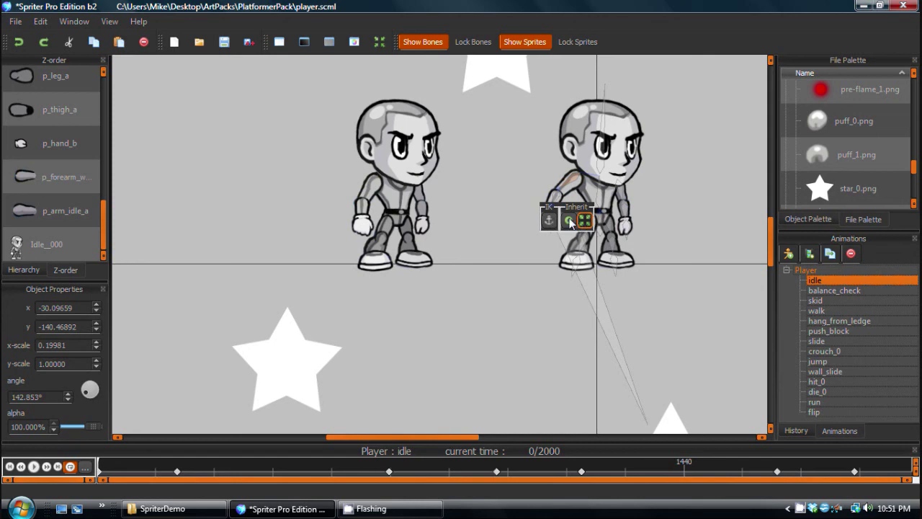
pyautogui.moveTo(551, 207)
pyautogui.mouseDown()
pyautogui.moveTo(560, 218)
pyautogui.moveTo(553, 207)
pyautogui.moveTo(552, 241)
pyautogui.moveTo(552, 210)
pyautogui.moveTo(550, 222)
pyautogui.mouseUp()
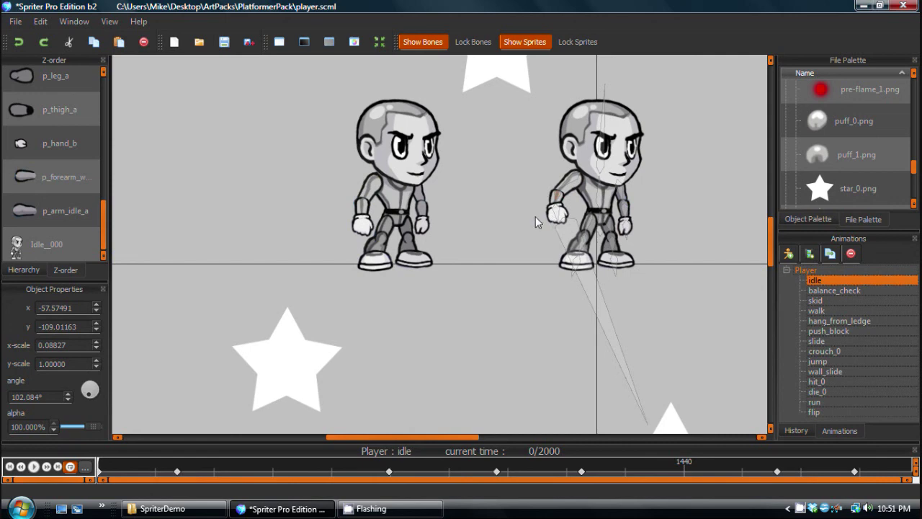
pyautogui.moveTo(555, 222); pyautogui.dragTo(549, 196)
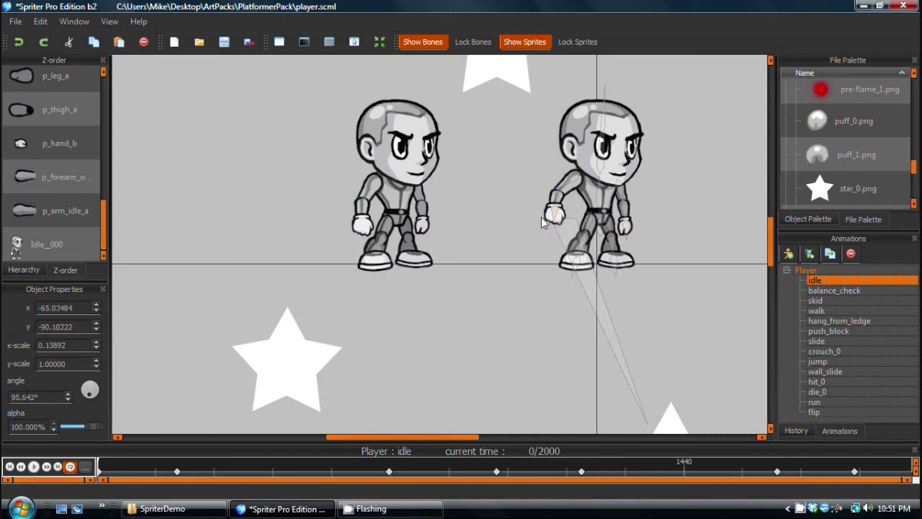
pyautogui.moveTo(555, 215)
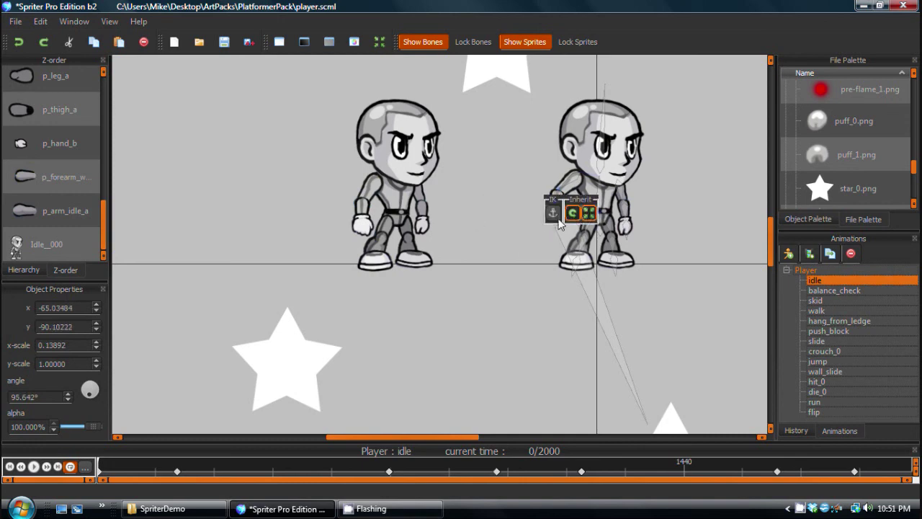